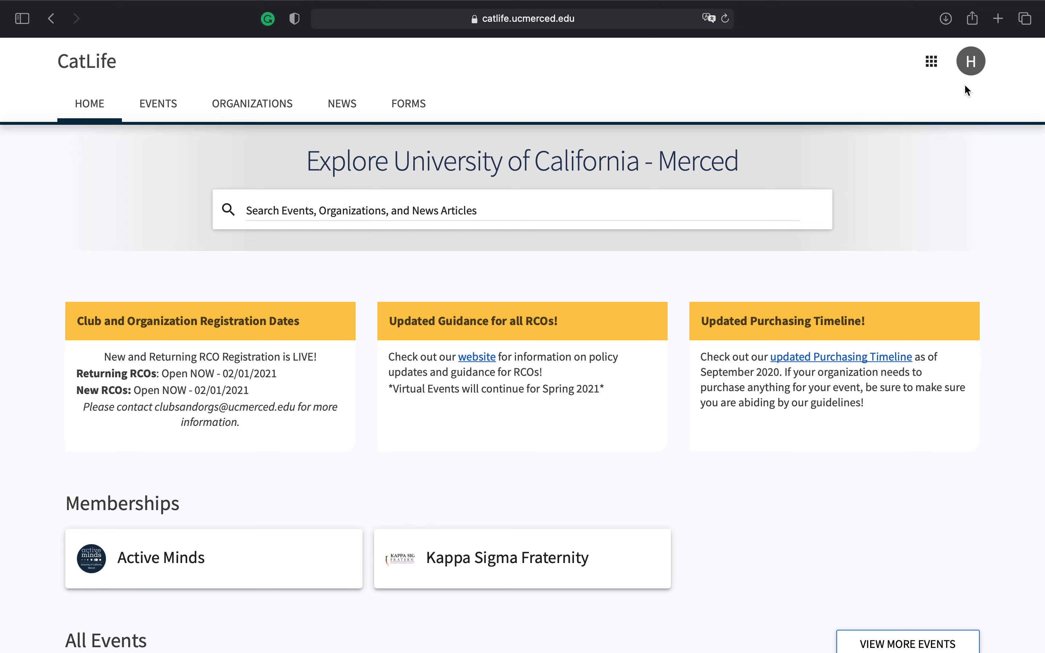
Open the account drawer from the 'H' avatar at the top right
{"action": "left_click", "coordinate": [970, 65]}
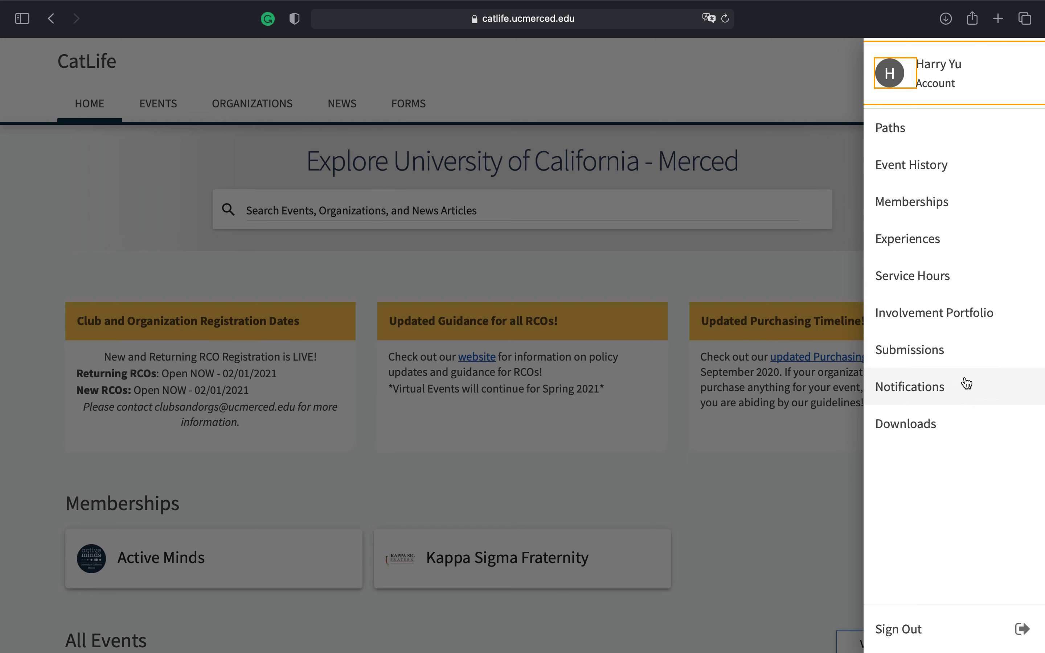
Go to My Submissions and show the Events tab with the denied April request
{"action": "left_click", "coordinate": [959, 360]}
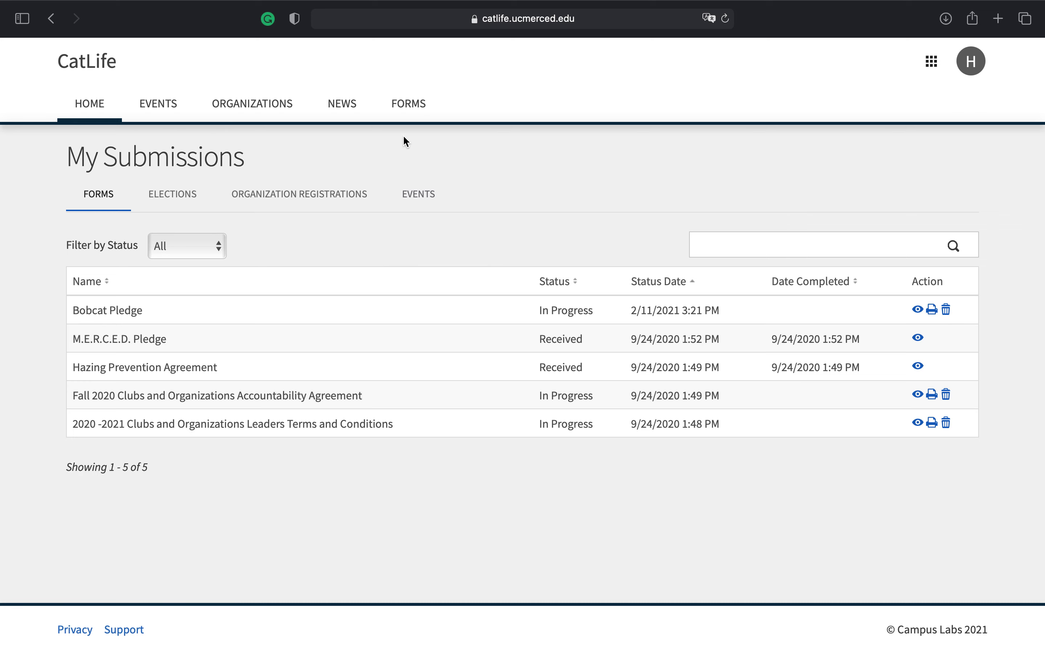
{"action": "left_click", "coordinate": [412, 197]}
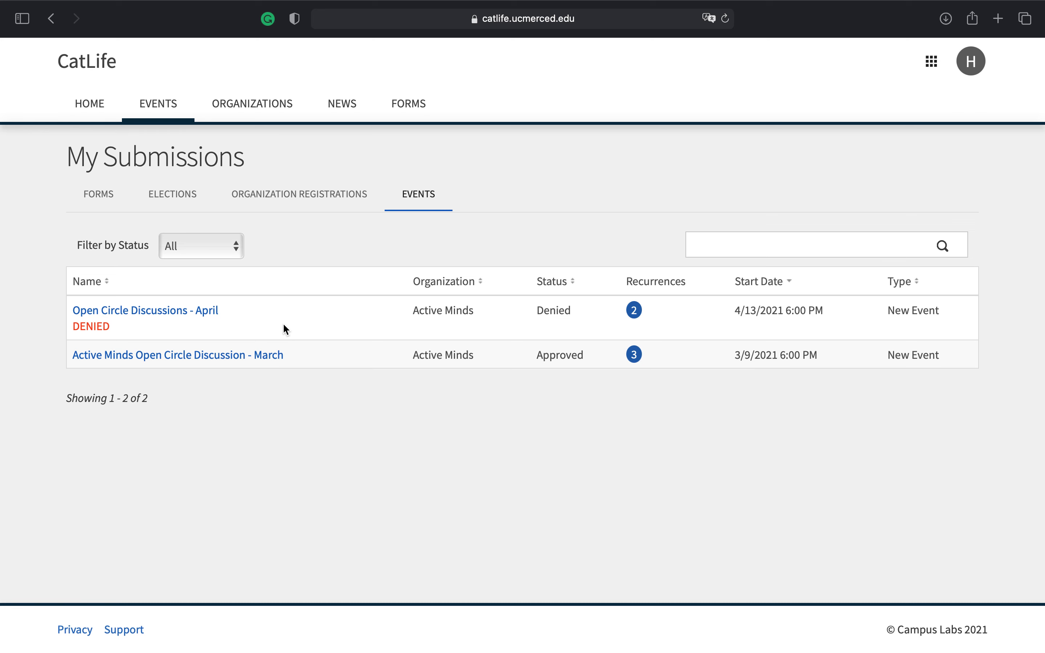
Open 'Open Circle Discussions - April', read the denial comment, and start resubmitting it
{"action": "left_click", "coordinate": [212, 315]}
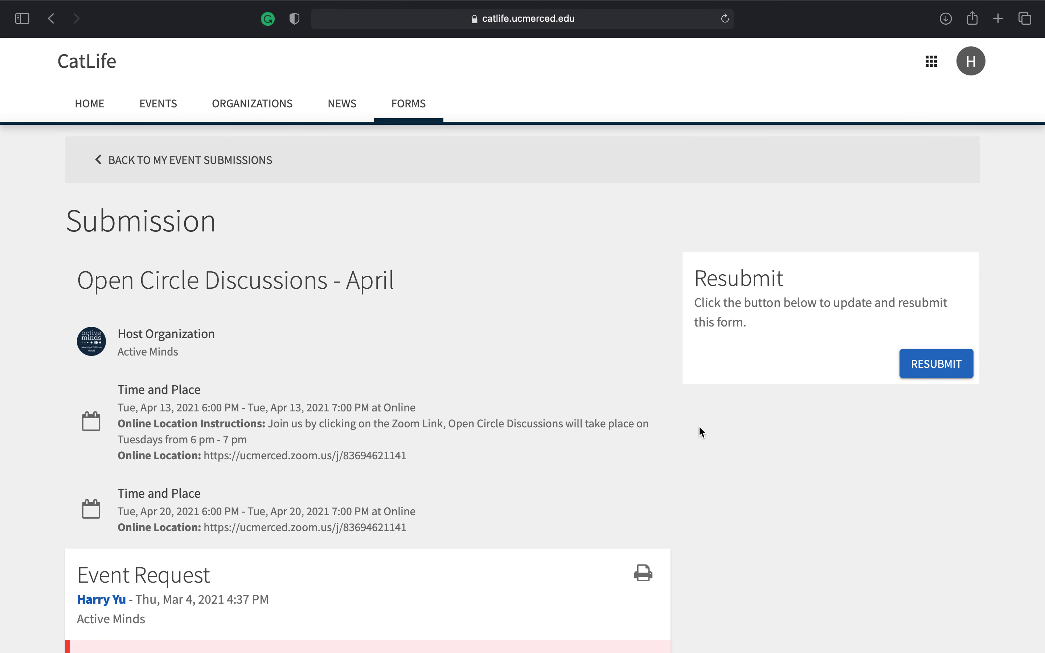
{"action": "scroll", "coordinate": [700, 427], "scroll_direction": "down", "scroll_amount": 6}
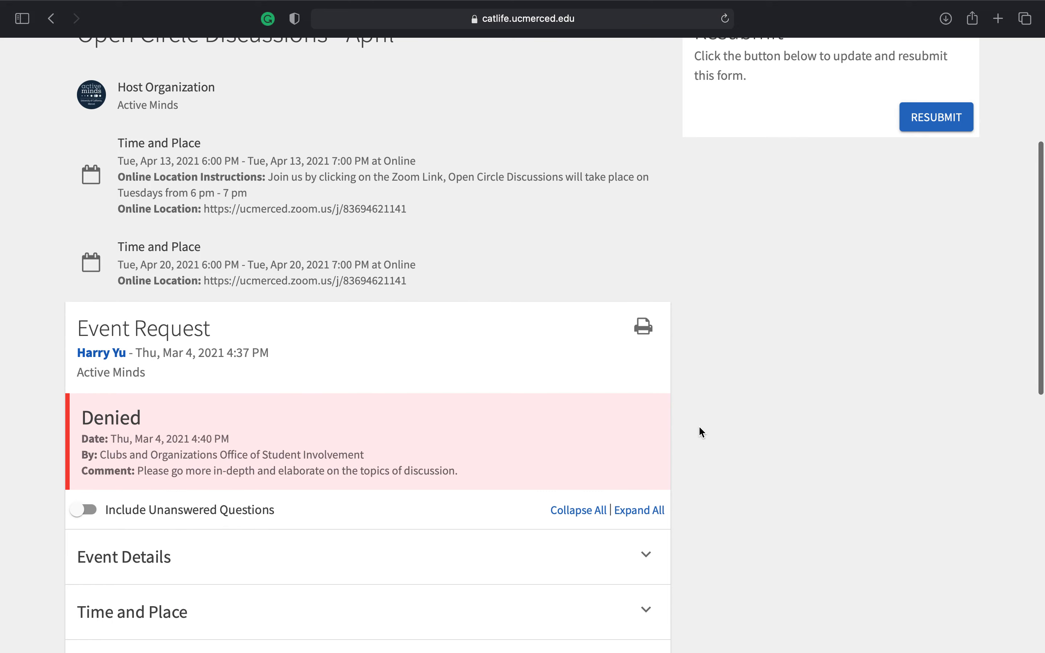
{"action": "scroll", "coordinate": [699, 428], "scroll_direction": "up", "scroll_amount": 5}
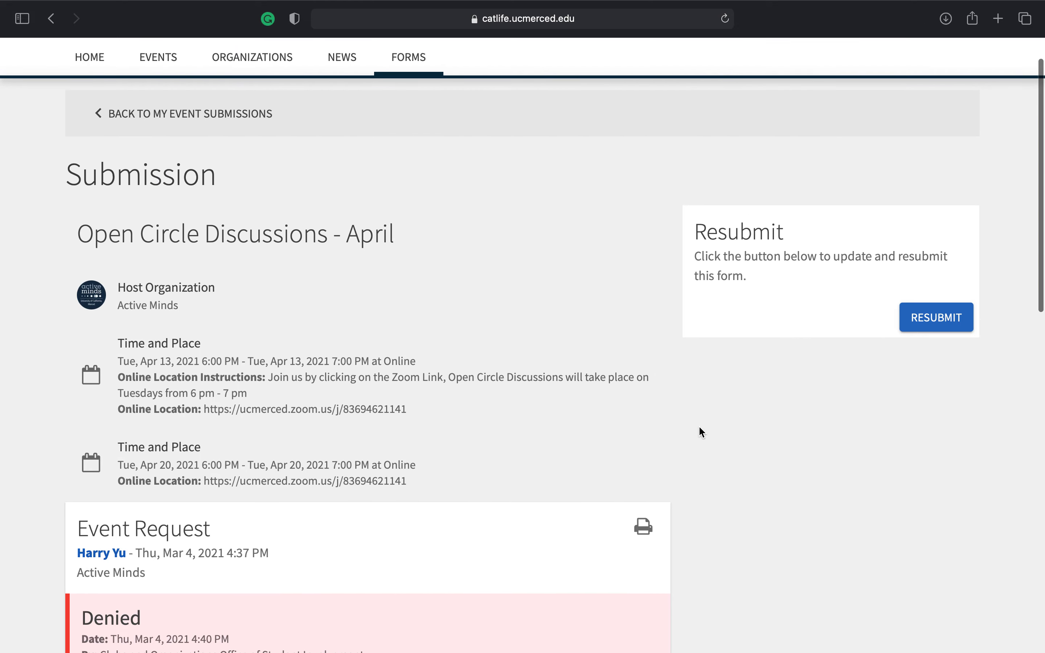
{"action": "scroll", "coordinate": [524, 428], "scroll_direction": "down", "scroll_amount": 1}
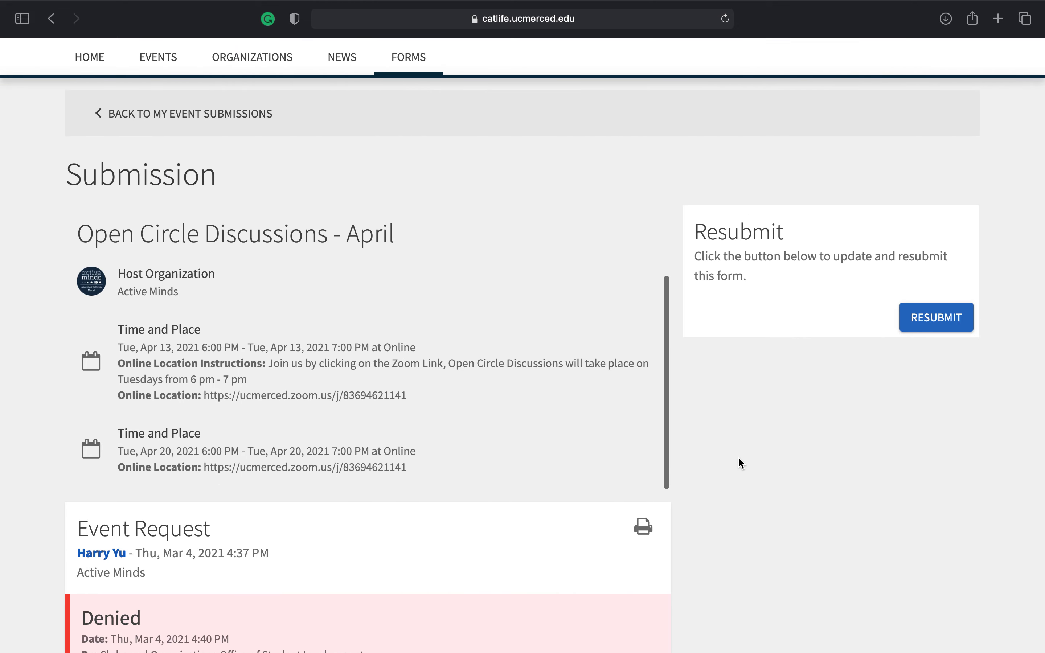
{"action": "scroll", "coordinate": [739, 459], "scroll_direction": "down", "scroll_amount": 5}
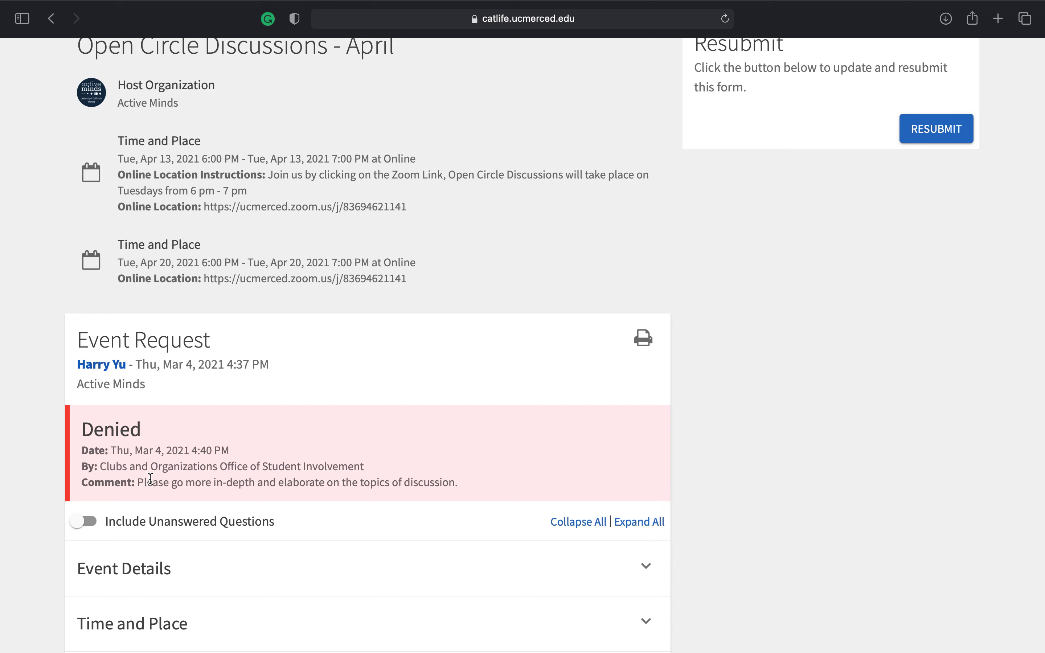
{"action": "scroll", "coordinate": [307, 422], "scroll_direction": "down", "scroll_amount": 8}
{"action": "scroll", "coordinate": [307, 423], "scroll_direction": "up", "scroll_amount": 13}
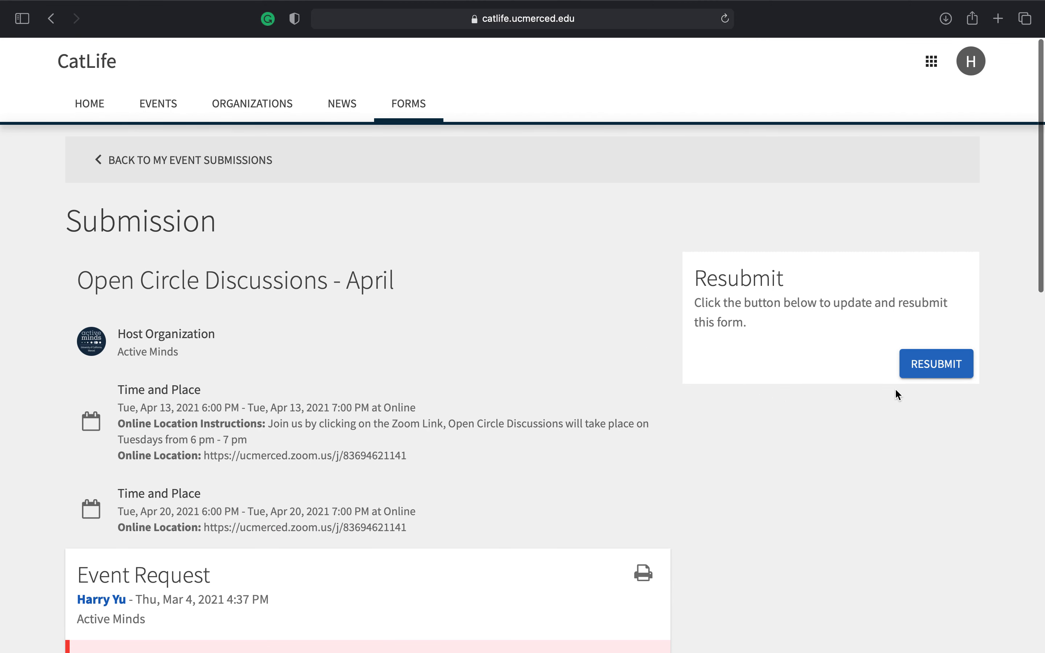
{"action": "left_click", "coordinate": [919, 374]}
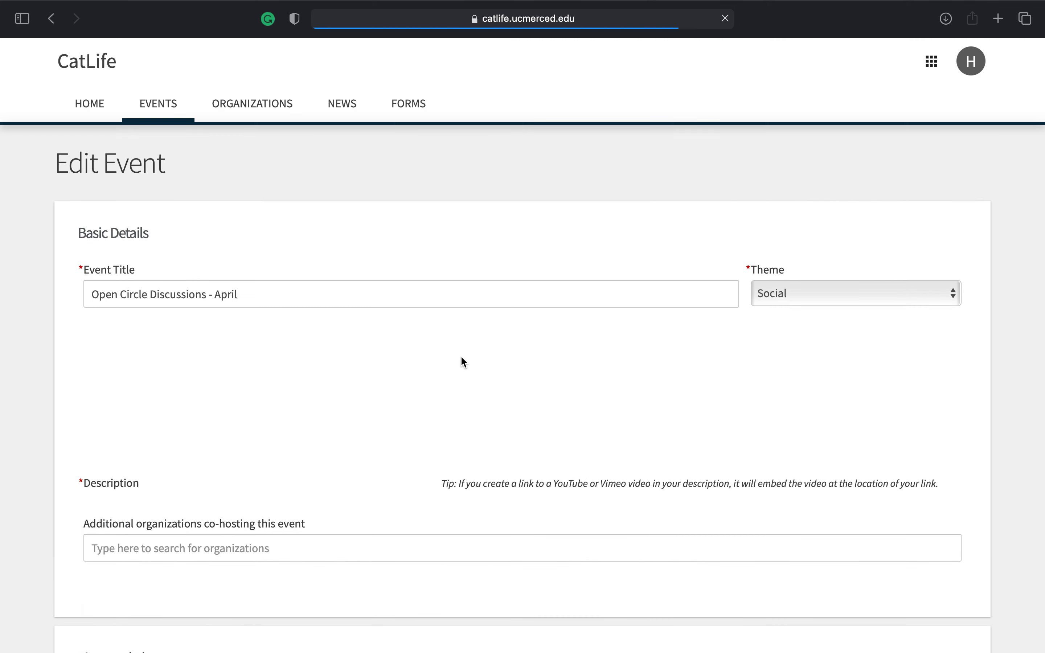
Prefix the title with 'Active Minds' and paste a detailed description with Zoom link
{"action": "left_click", "coordinate": [91, 294]}
{"action": "type", "text": "Ac"}
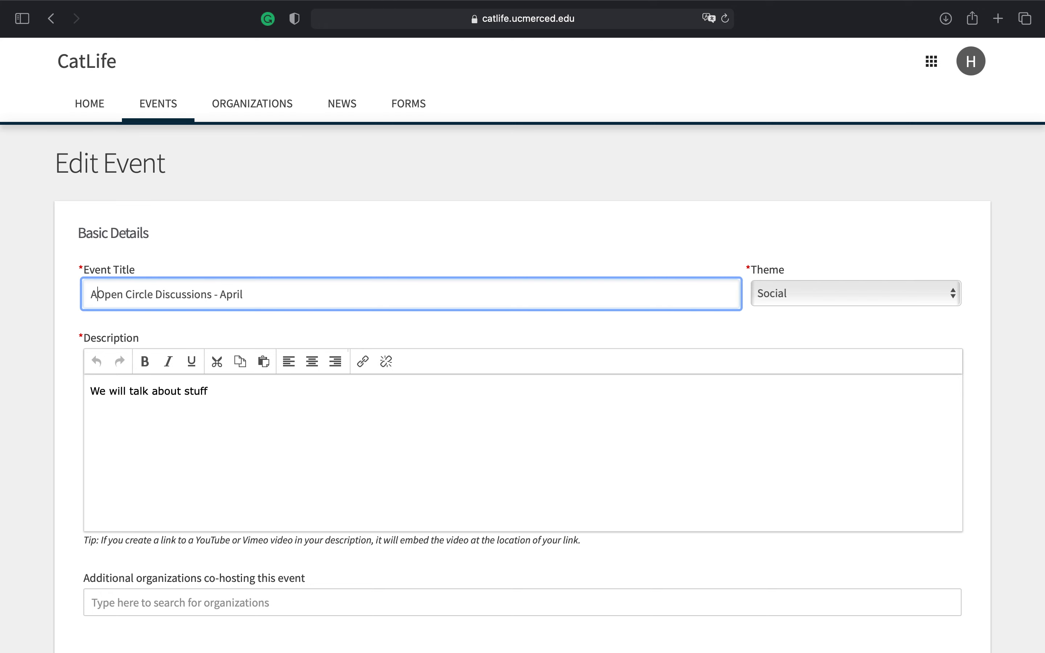
{"action": "type", "text": "t"}
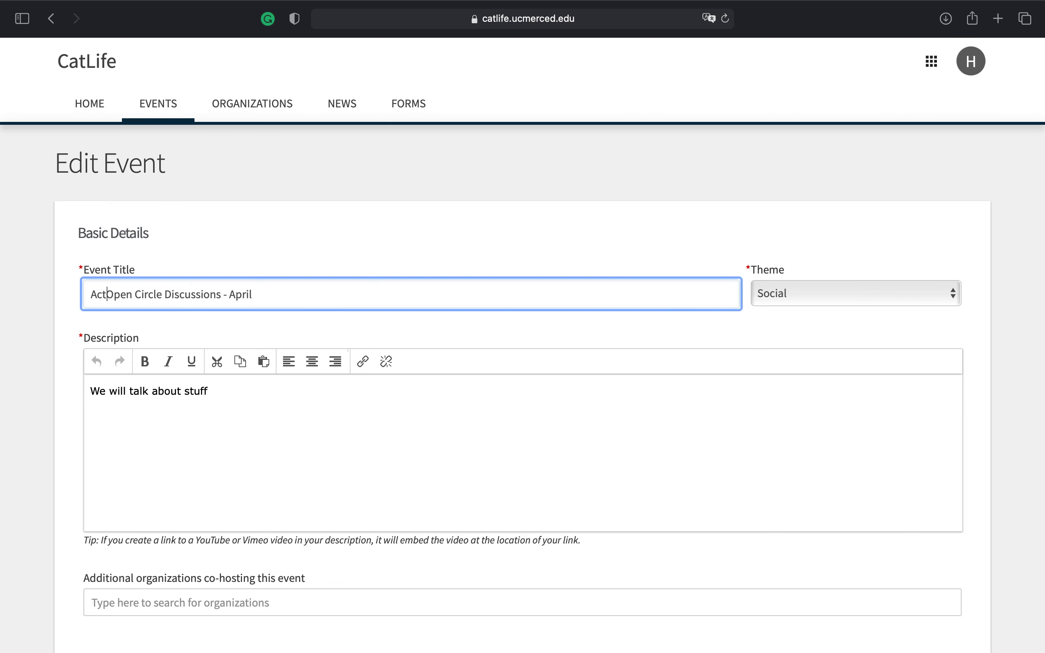
{"action": "type", "text": "ive Minds"}
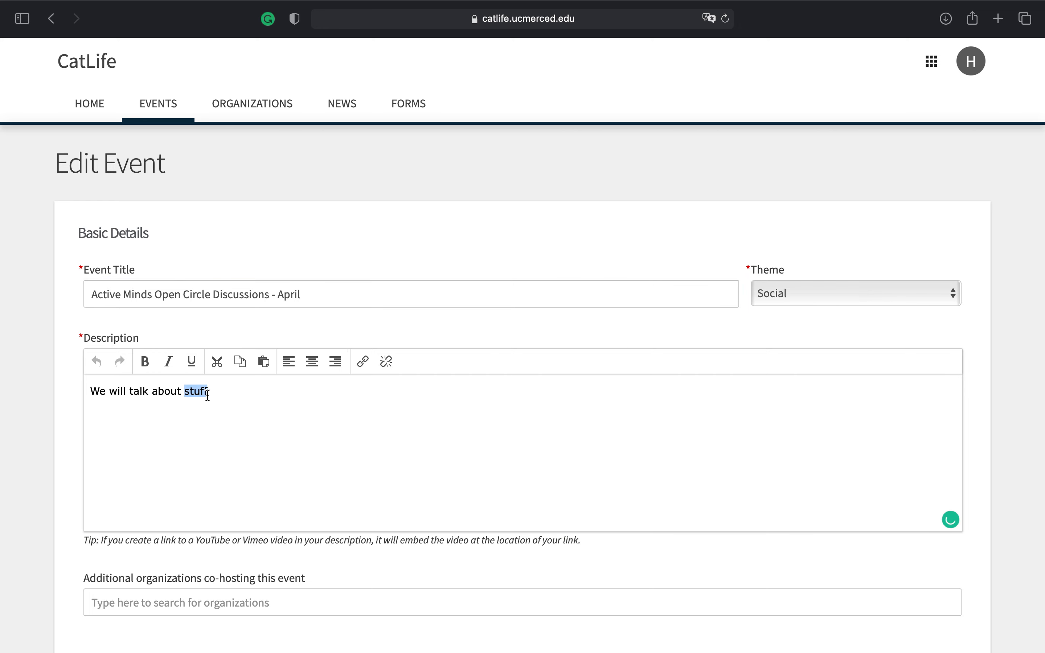
{"action": "triple_click", "coordinate": [208, 393]}
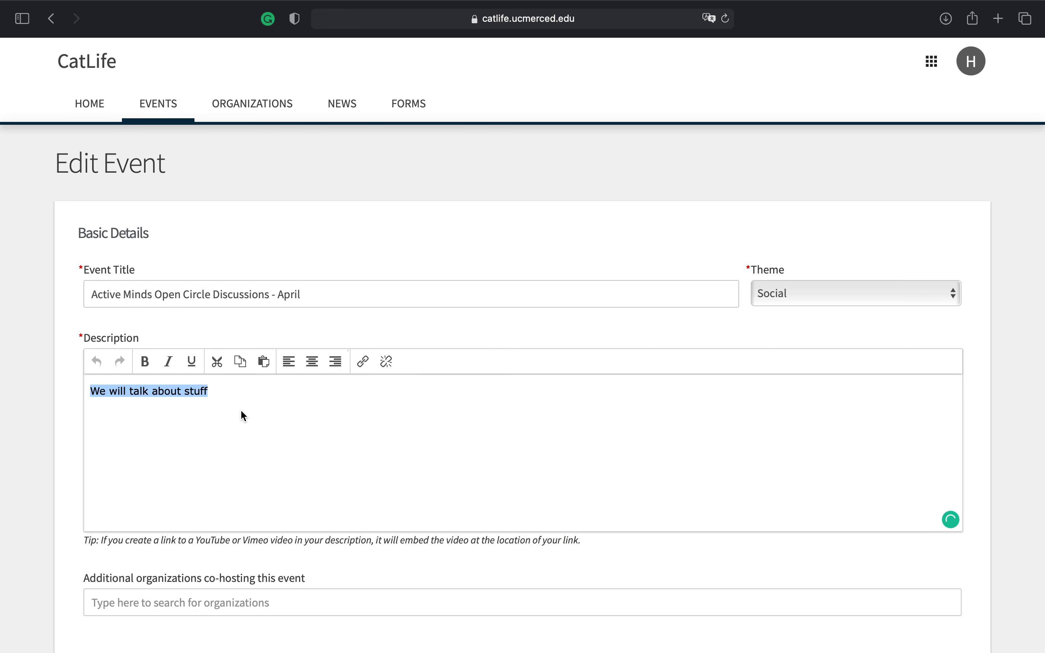
{"action": "key", "text": "super+v"}
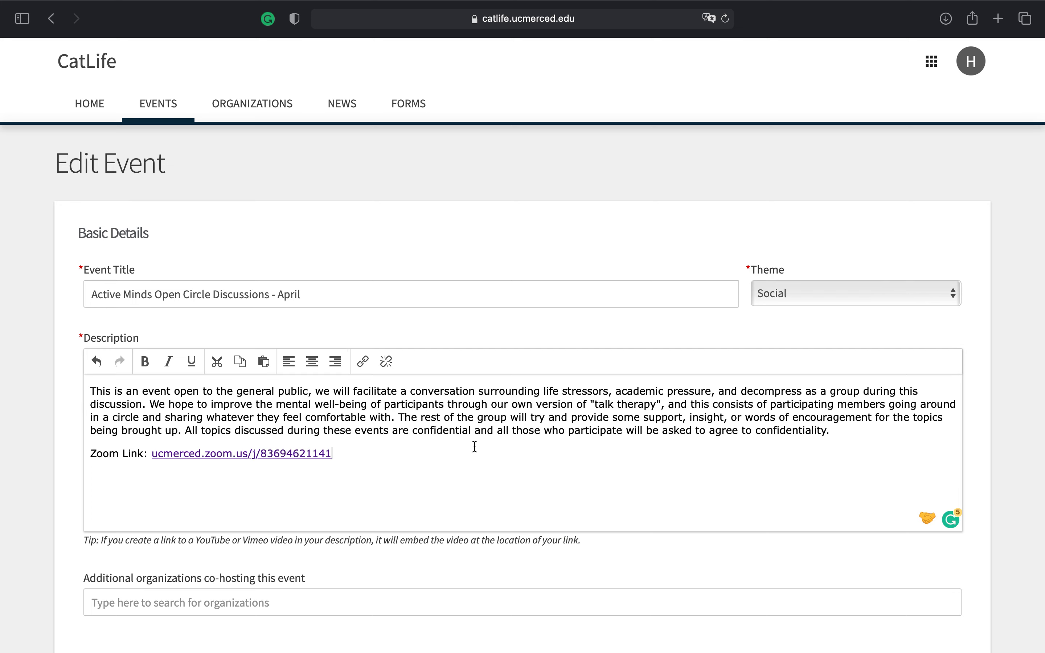
Review the Time and Place and Event Visibility details, then continue to RSVP settings
{"action": "scroll", "coordinate": [475, 446], "scroll_direction": "down", "scroll_amount": 5}
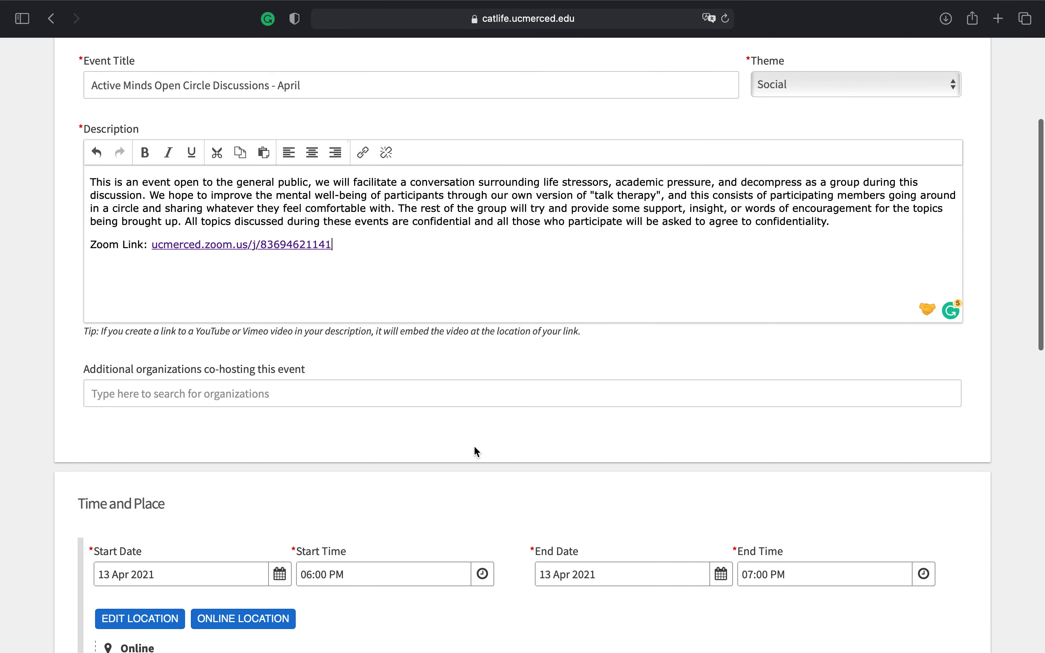
{"action": "scroll", "coordinate": [477, 452], "scroll_direction": "up", "scroll_amount": 3}
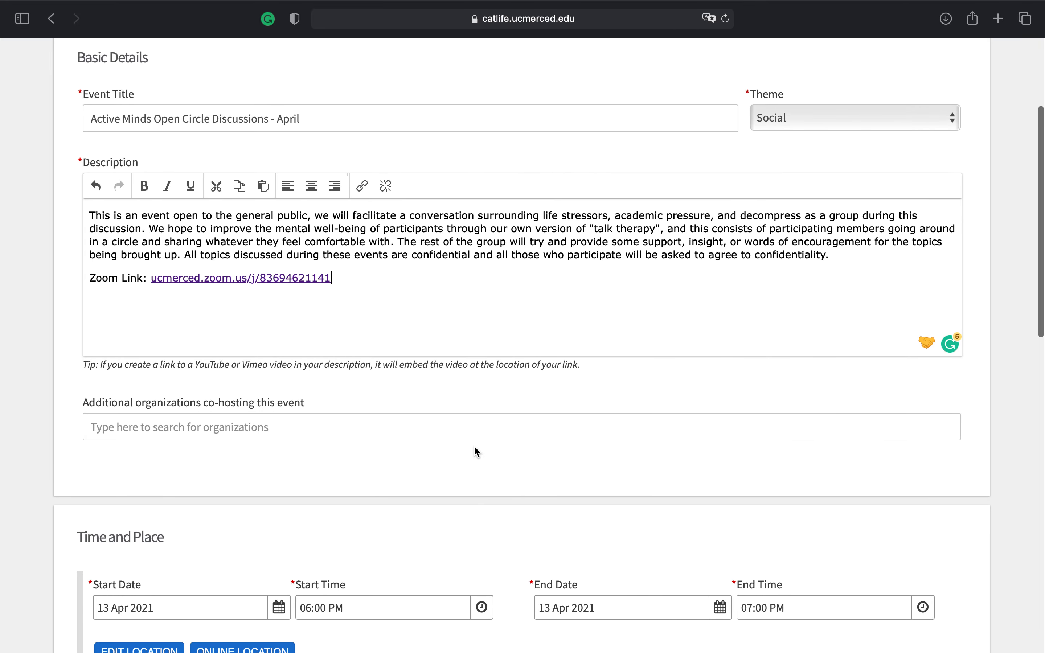
{"action": "scroll", "coordinate": [478, 451], "scroll_direction": "up", "scroll_amount": 1}
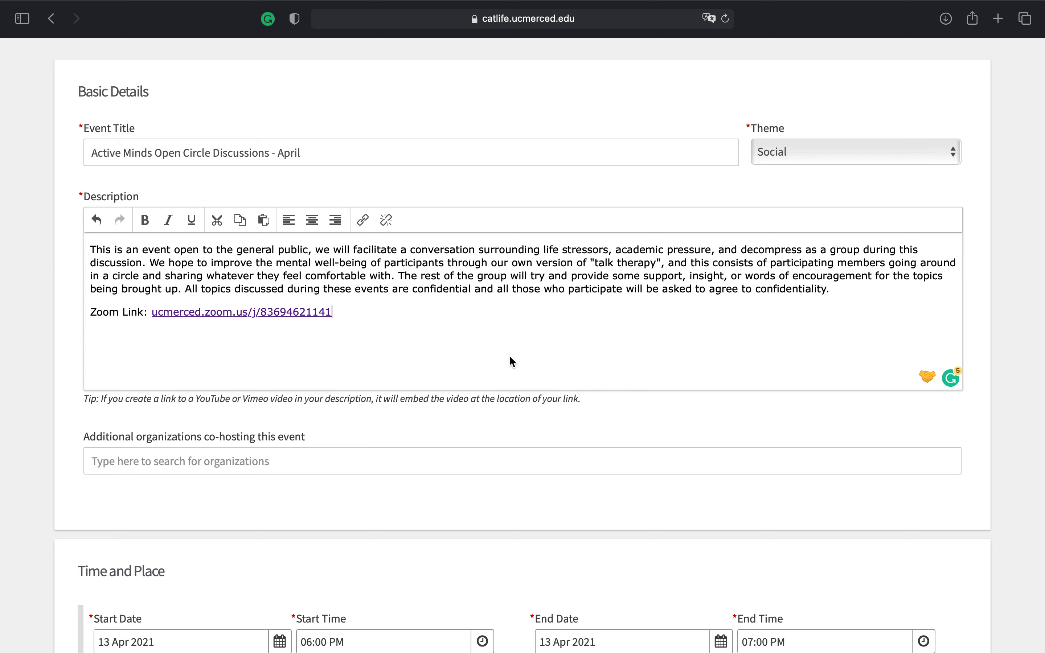
{"action": "scroll", "coordinate": [509, 357], "scroll_direction": "down", "scroll_amount": 3}
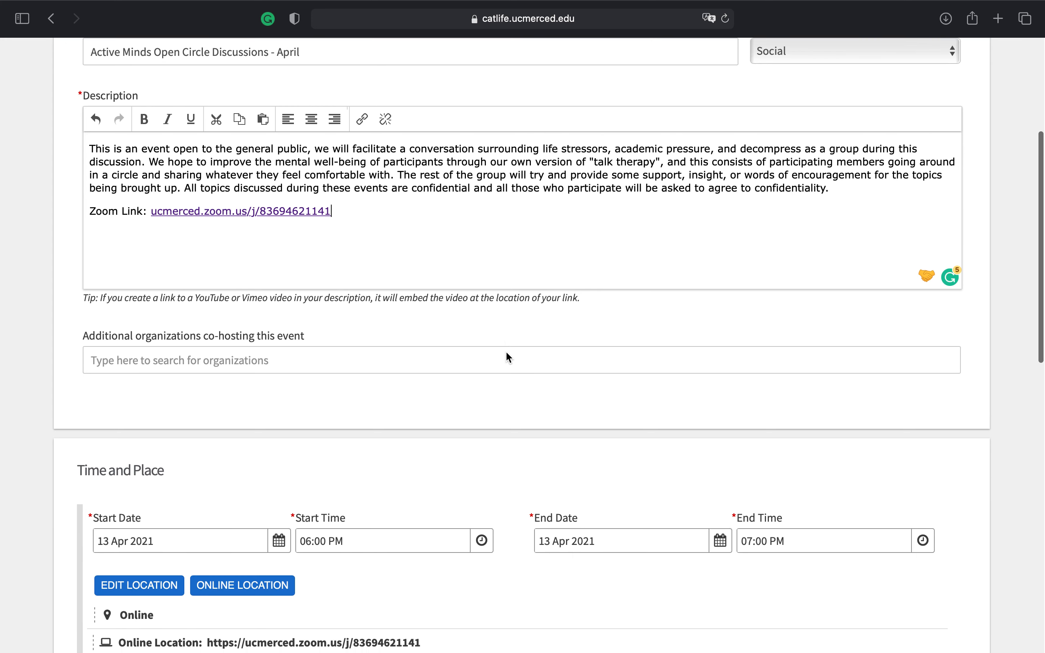
{"action": "scroll", "coordinate": [510, 358], "scroll_direction": "down", "scroll_amount": 3}
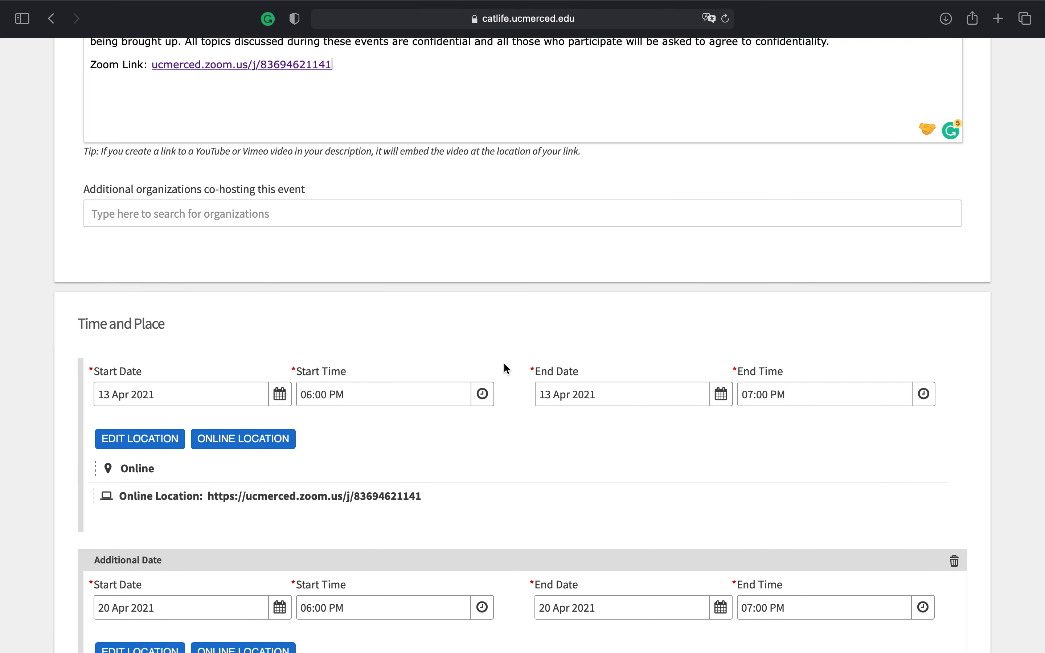
{"action": "scroll", "coordinate": [500, 385], "scroll_direction": "down", "scroll_amount": 12}
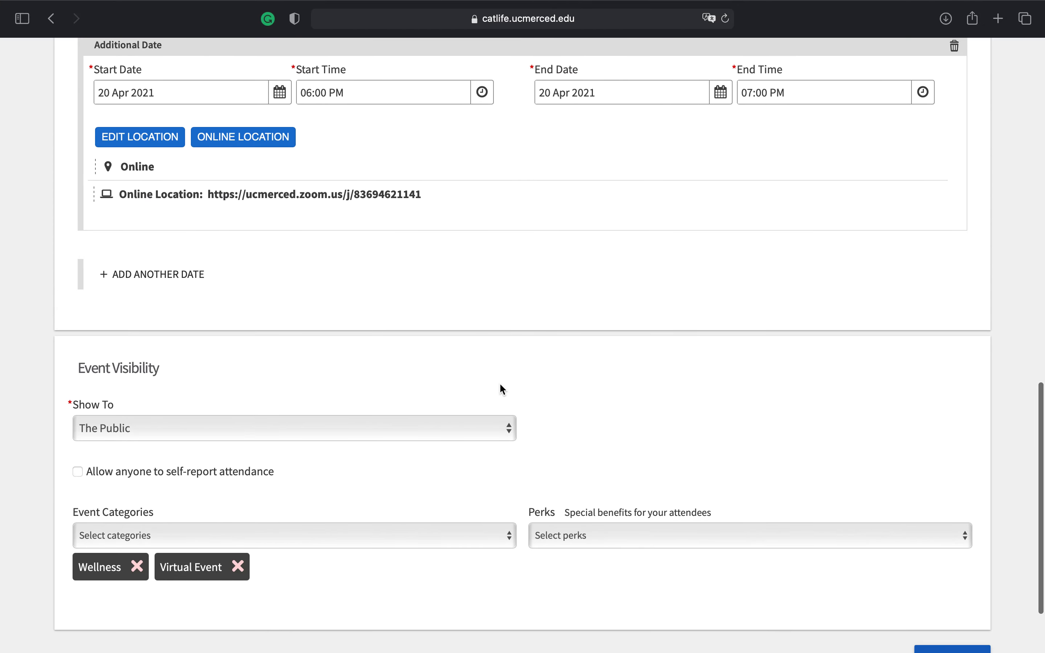
{"action": "scroll", "coordinate": [436, 445], "scroll_direction": "down", "scroll_amount": 3}
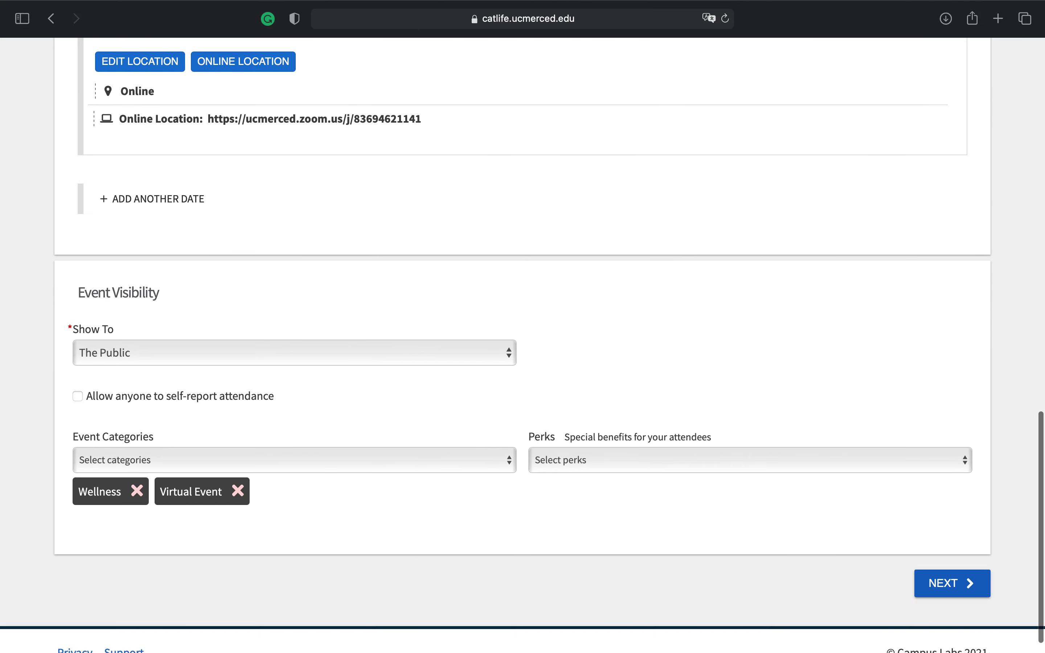
{"action": "left_click", "coordinate": [945, 588]}
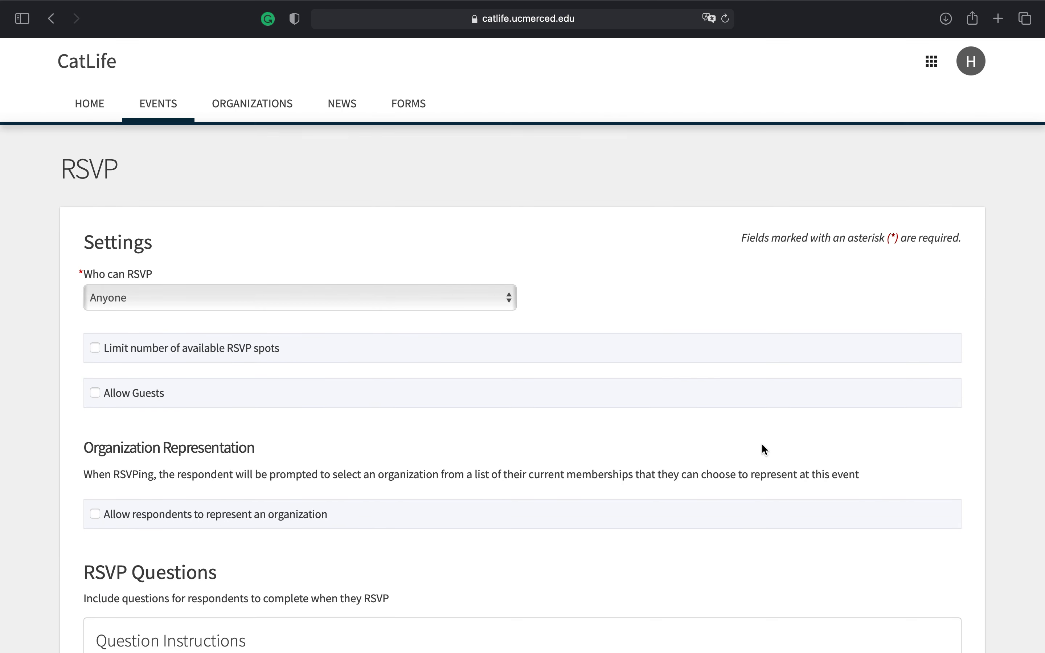
Continue past the unchanged RSVP and Post Event Feedback pages to Upload Photo
{"action": "scroll", "coordinate": [746, 470], "scroll_direction": "down", "scroll_amount": 10}
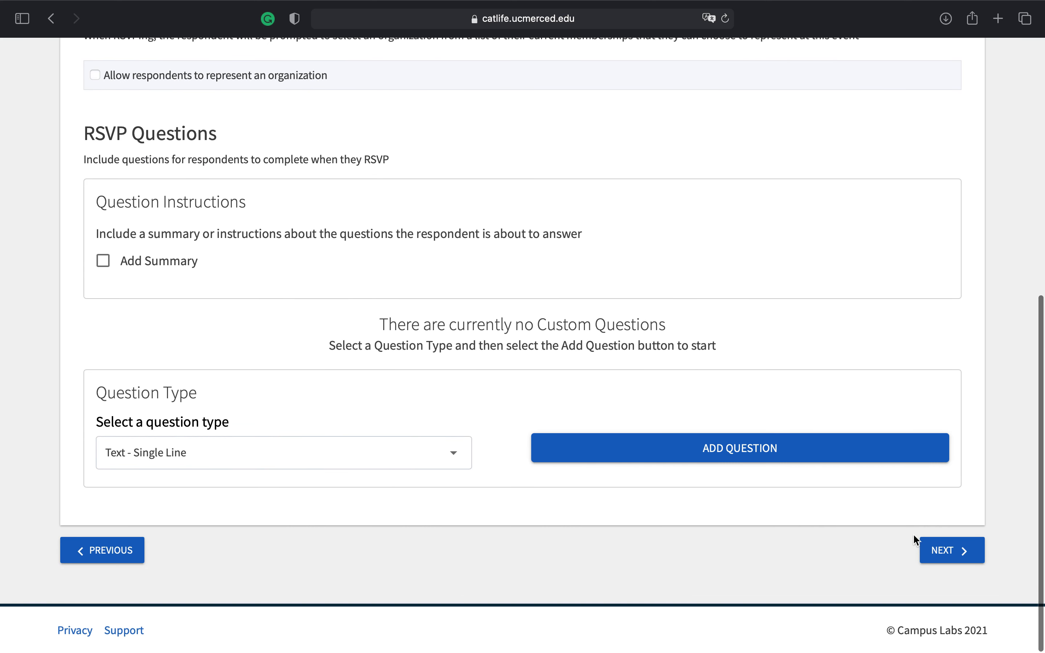
{"action": "left_click", "coordinate": [936, 561]}
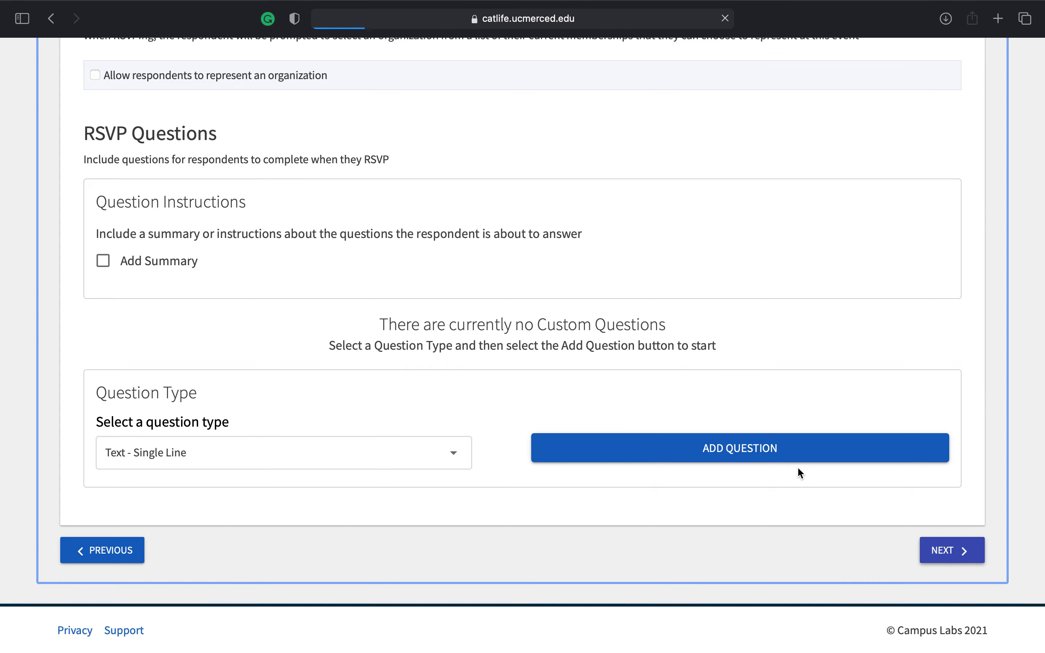
{"action": "scroll", "coordinate": [777, 471], "scroll_direction": "down", "scroll_amount": 7}
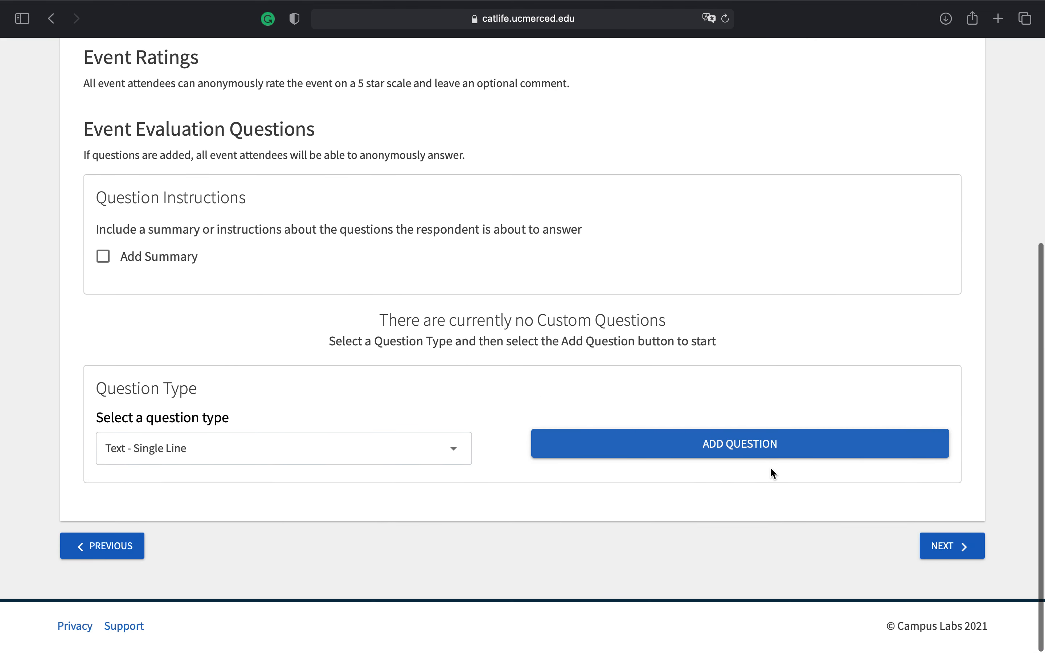
{"action": "left_click", "coordinate": [943, 549]}
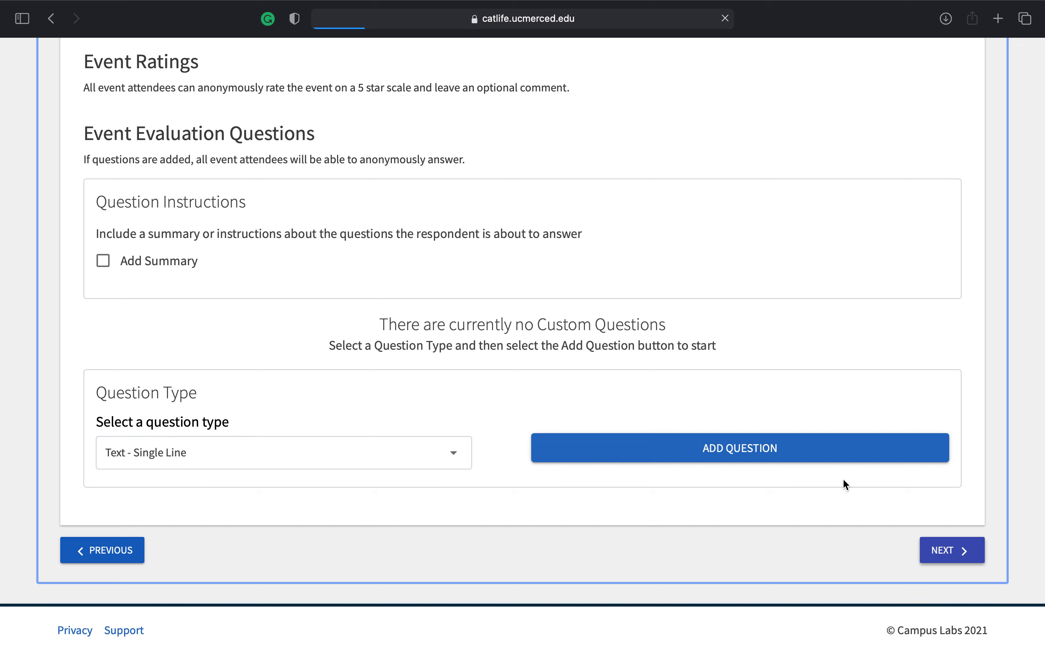
{"action": "scroll", "coordinate": [737, 455], "scroll_direction": "down", "scroll_amount": 3}
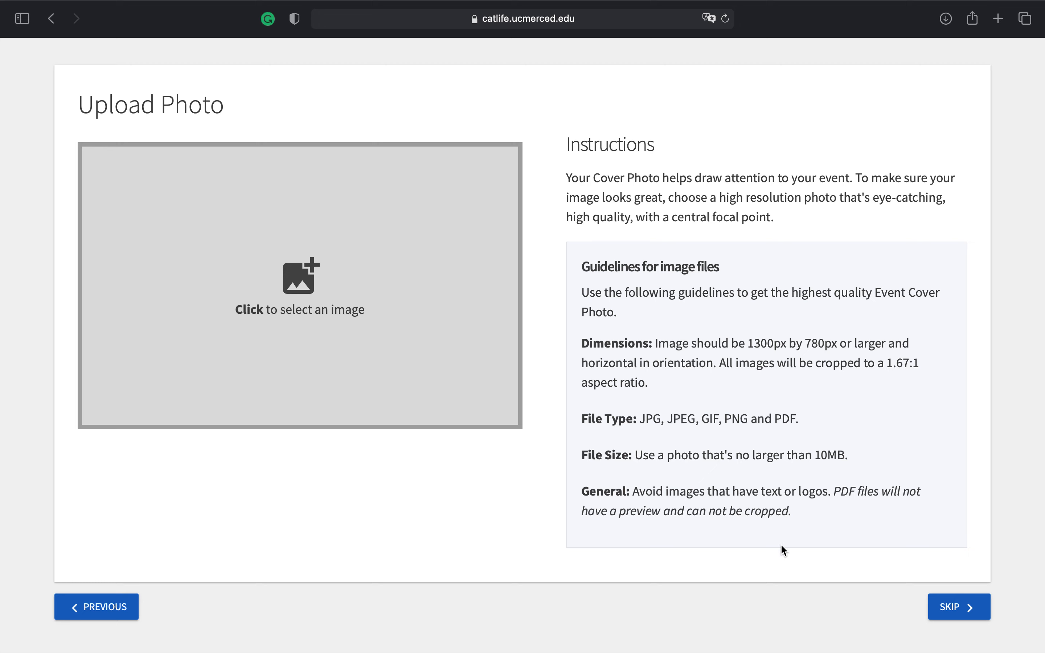
Skip the cover photo and pass the Event Notification, Risk Management and Open to the Public pages
{"action": "left_click", "coordinate": [948, 607]}
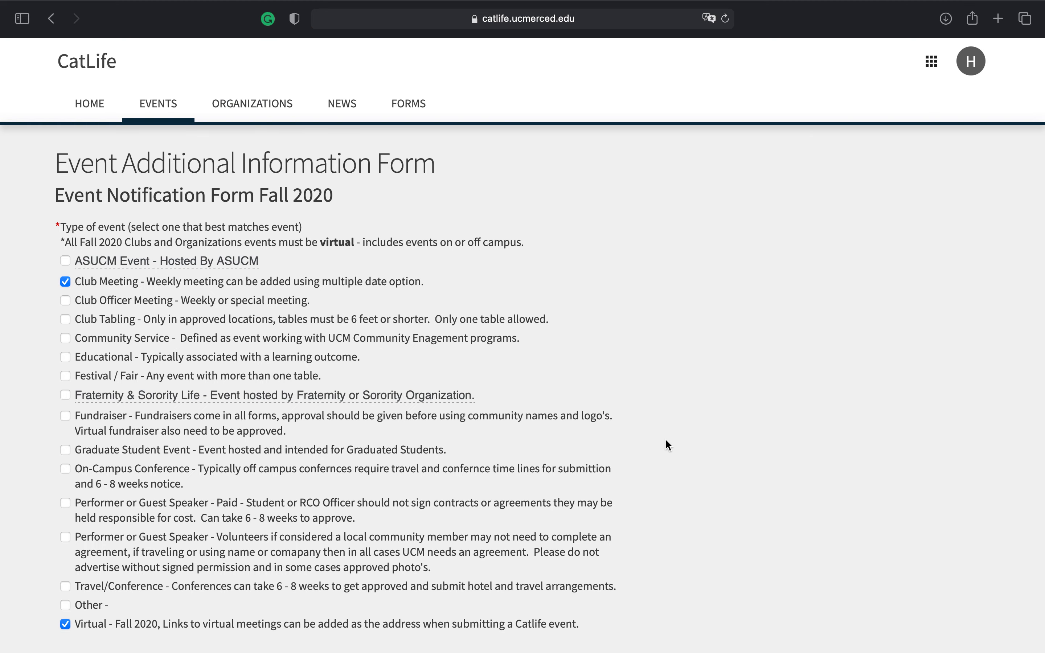
{"action": "scroll", "coordinate": [665, 438], "scroll_direction": "down", "scroll_amount": 20}
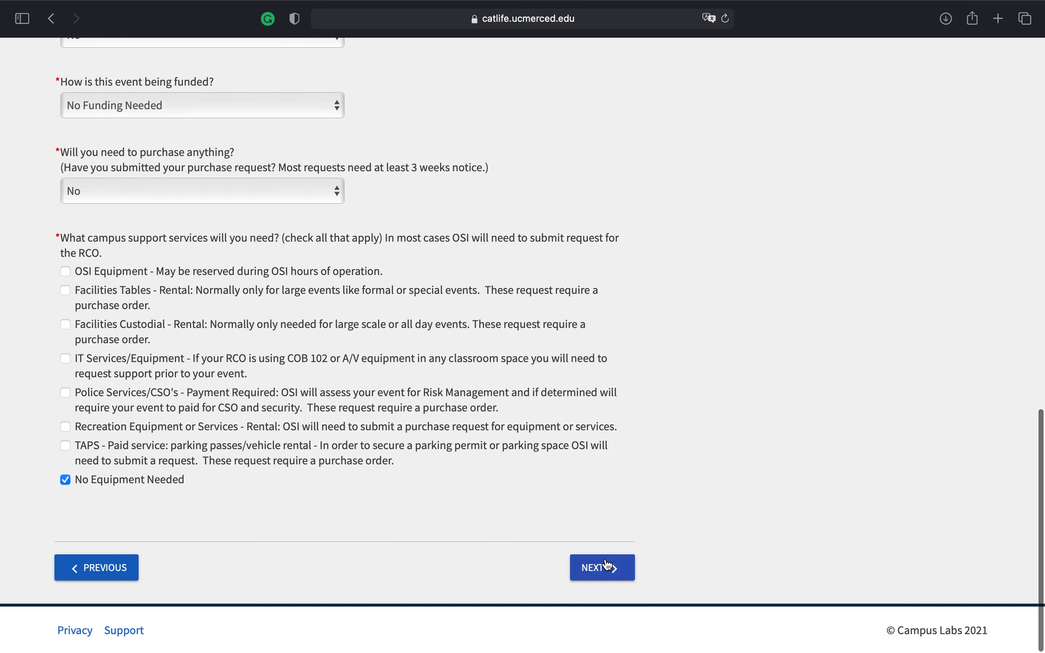
{"action": "left_click", "coordinate": [607, 564]}
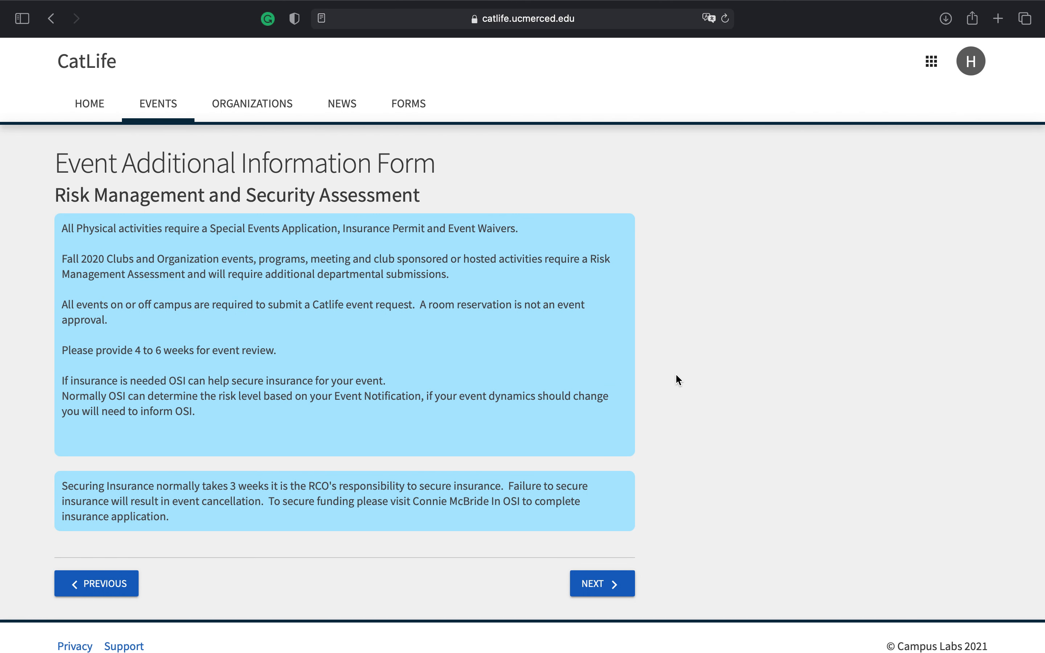
{"action": "left_click", "coordinate": [598, 583]}
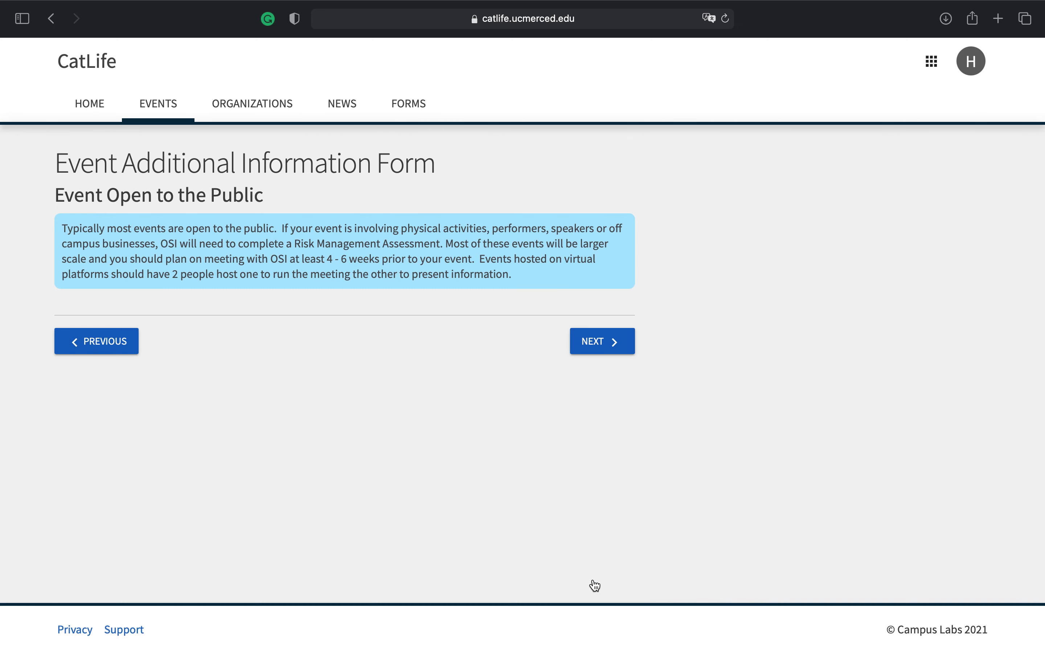
{"action": "left_click", "coordinate": [614, 343]}
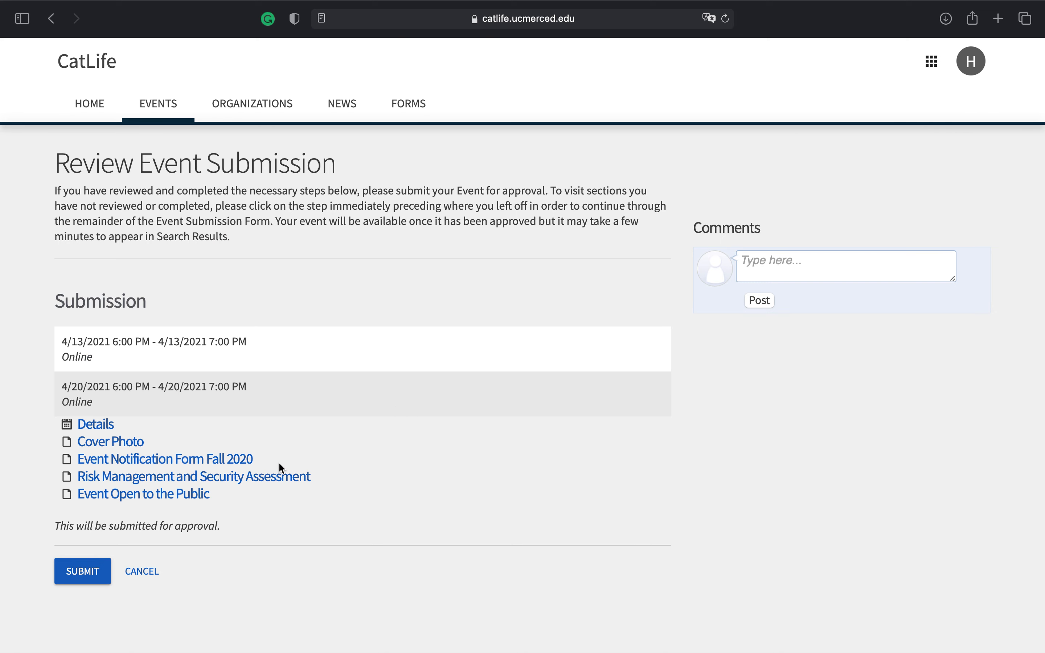
Submit the edited April event, with its April 13 and 20 online sessions, for approval
{"action": "left_click", "coordinate": [95, 571]}
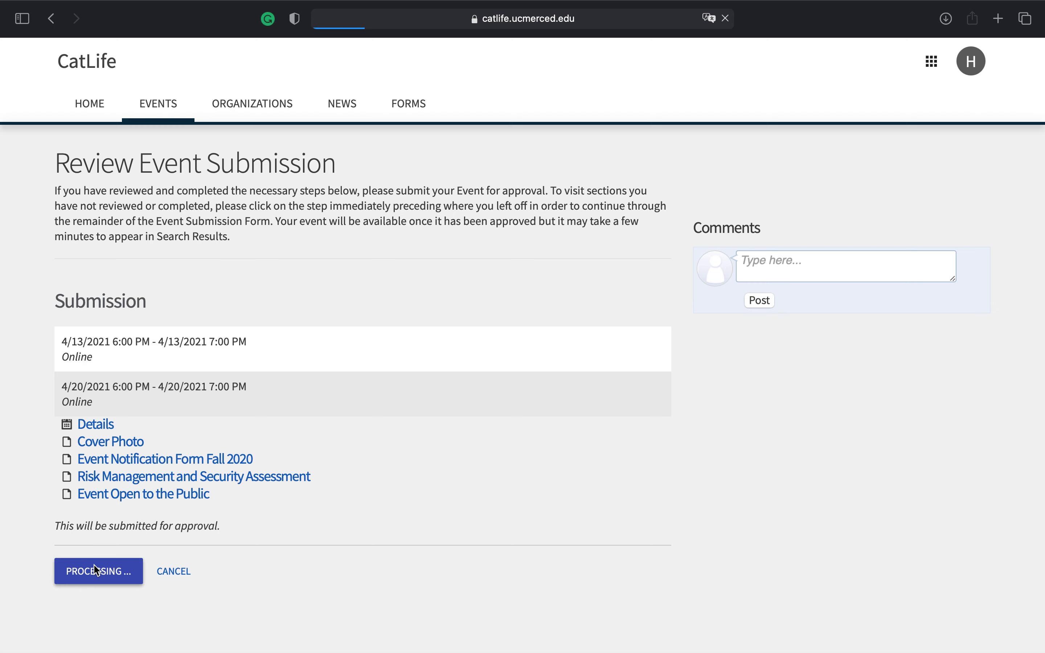